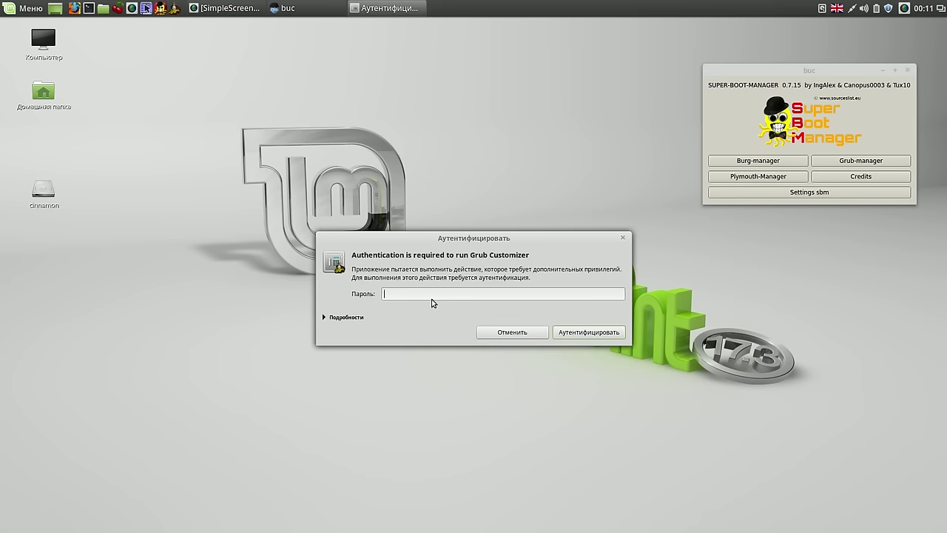
Authenticate Grub Customizer with the account password, open it in BURG mode to view the boot list, and close it
{"action": "type", "text": "••••"}
{"action": "left_click", "coordinate": [599, 331]}
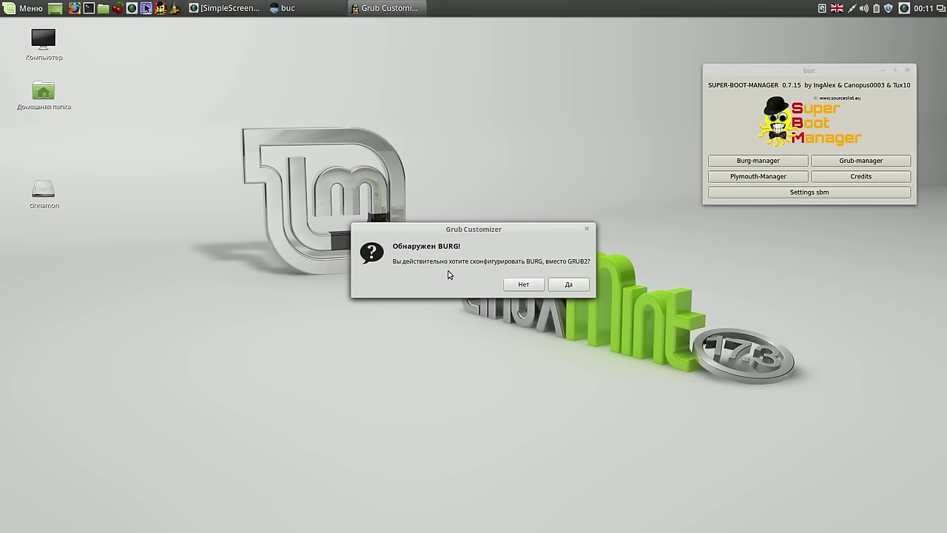
{"action": "left_click", "coordinate": [568, 284]}
{"action": "left_click_drag", "start_coordinate": [531, 119], "coordinate": [360, 49]}
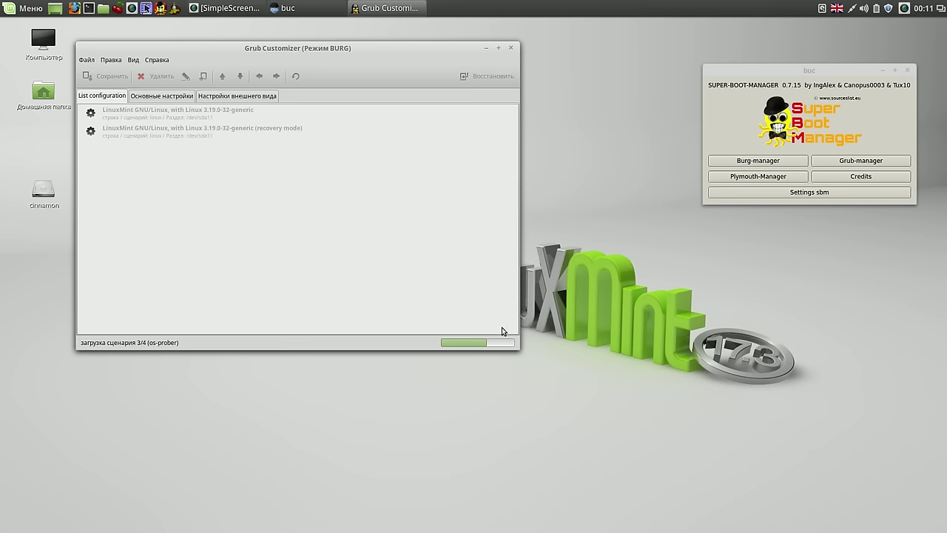
{"action": "left_click_drag", "start_coordinate": [518, 349], "coordinate": [783, 387]}
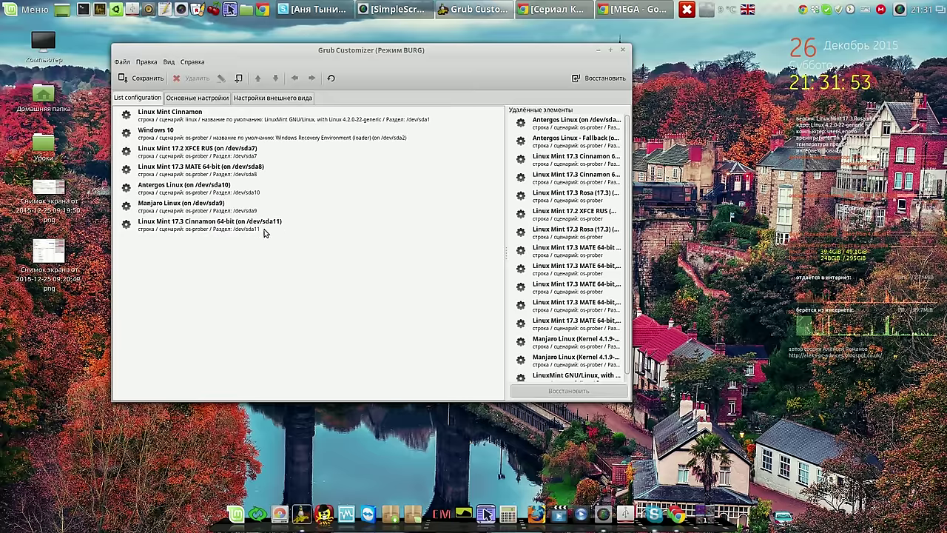
{"action": "left_click", "coordinate": [623, 50]}
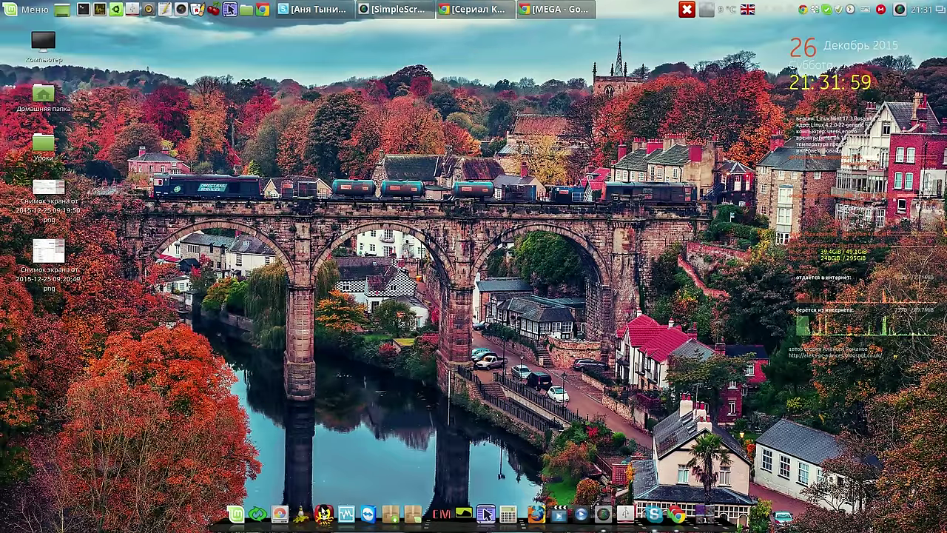
Launch Super Boot Manager with the root password and start the BURG boot menu emulation from Burg Manager
{"action": "left_click", "coordinate": [323, 511]}
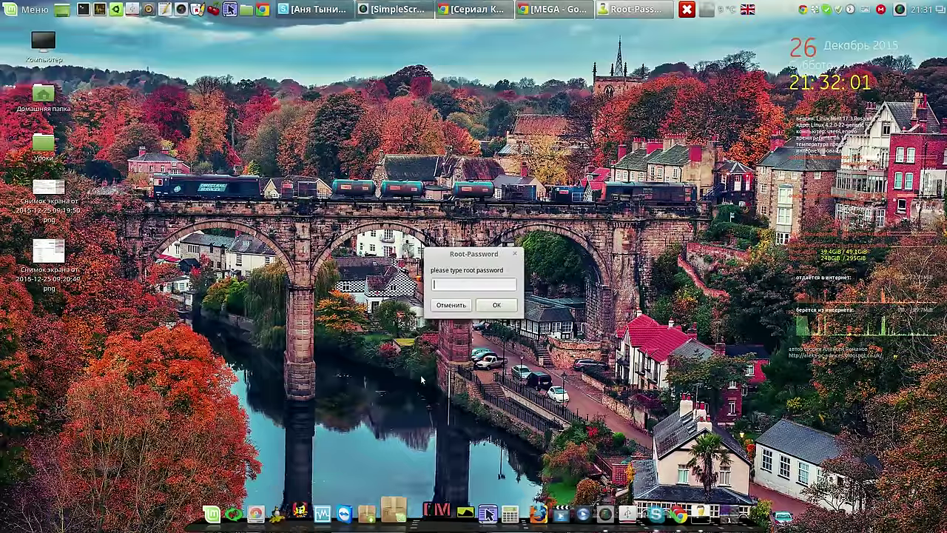
{"action": "type", "text": "••••"}
{"action": "key", "text": "Return"}
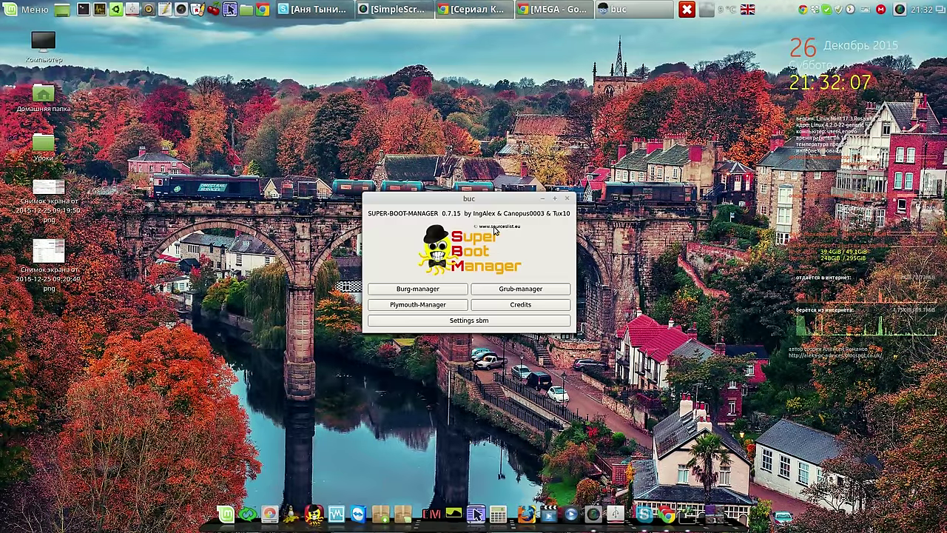
{"action": "left_click", "coordinate": [417, 290]}
{"action": "left_click", "coordinate": [556, 336]}
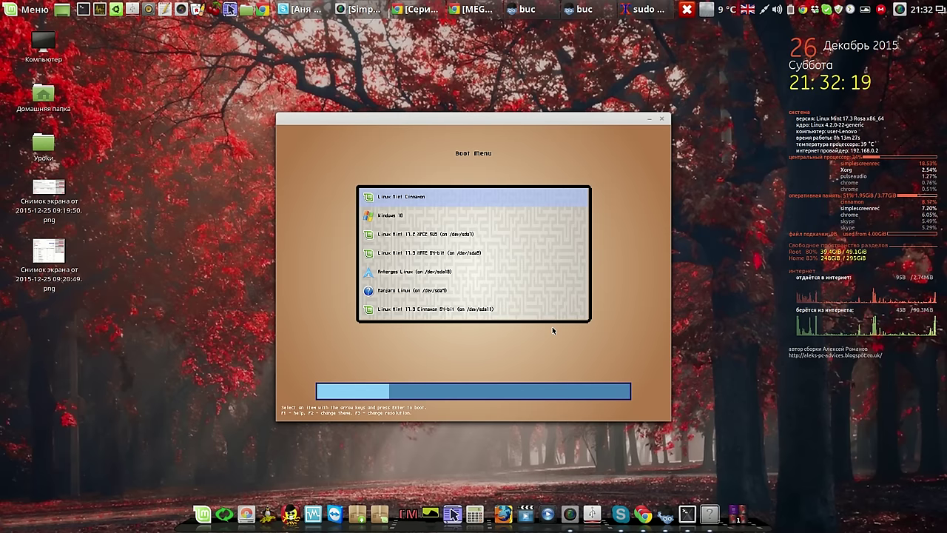
Stop the boot countdown in the emulated menu and change its theme to burg
{"action": "key", "text": "Up"}
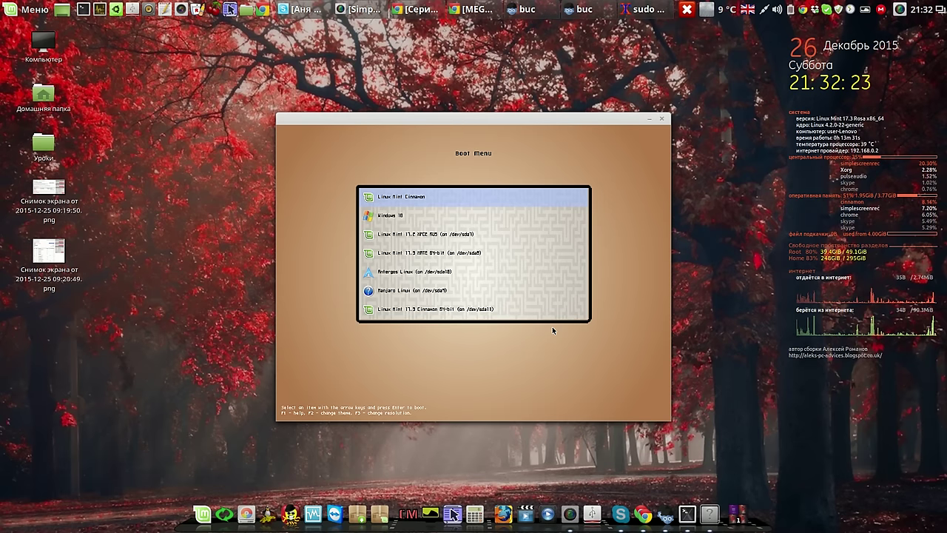
{"action": "key", "text": "F2"}
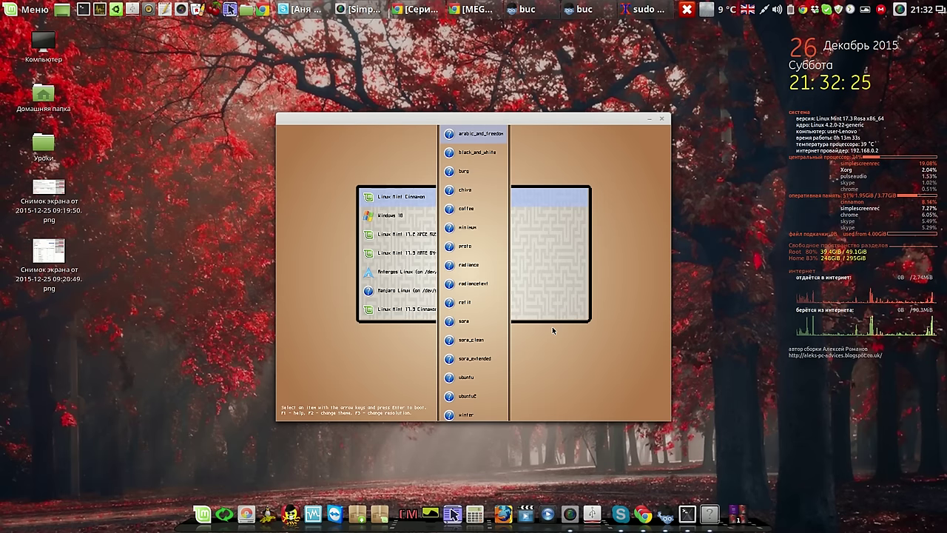
{"action": "key", "text": "Down"}
{"action": "key", "text": "Down"}
{"action": "key", "text": "Down"}
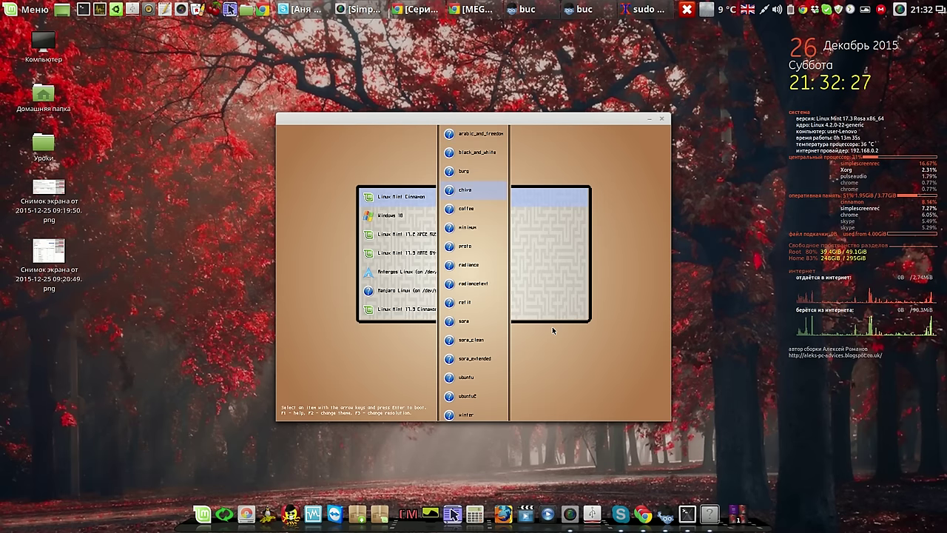
{"action": "key", "text": "Up"}
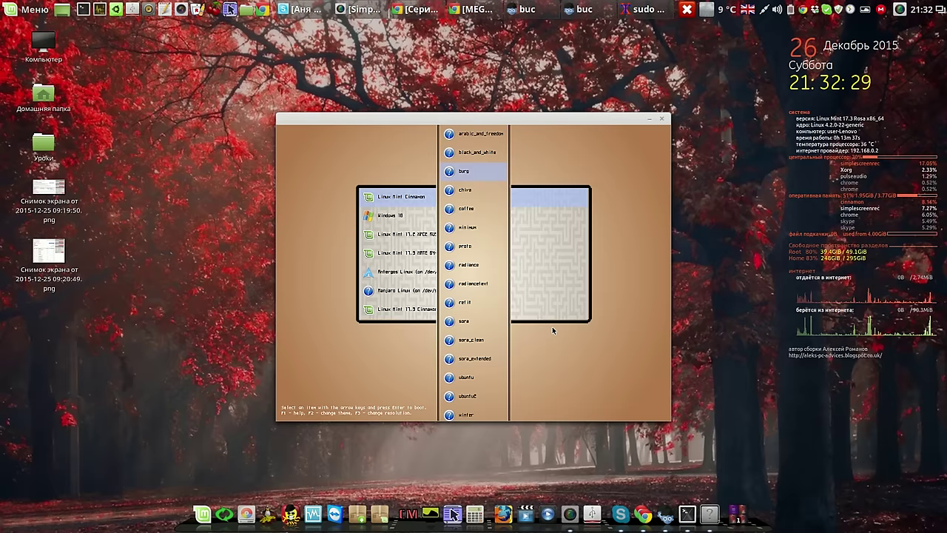
{"action": "key", "text": "Return"}
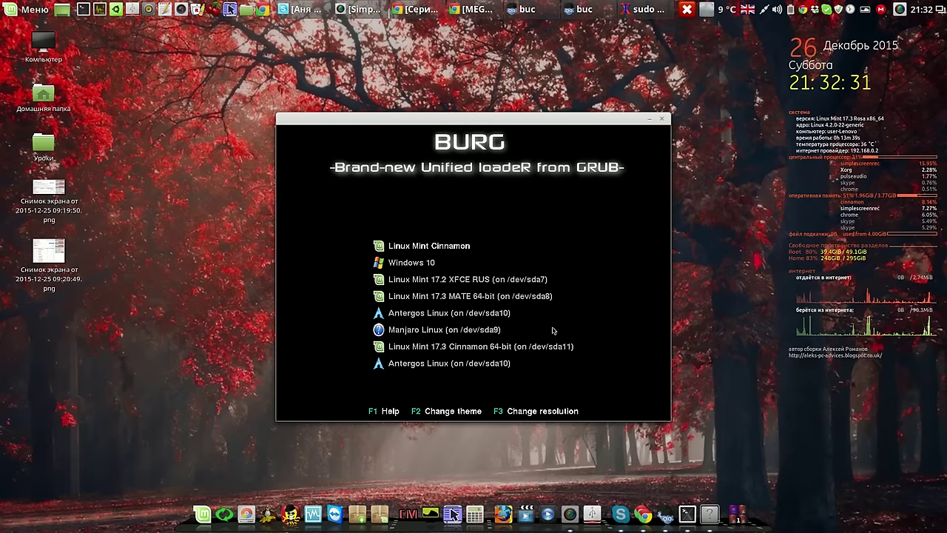
Close the BURG emulator, Burg Manager and Super Boot Manager
{"action": "left_click_drag", "start_coordinate": [554, 124], "coordinate": [449, 62]}
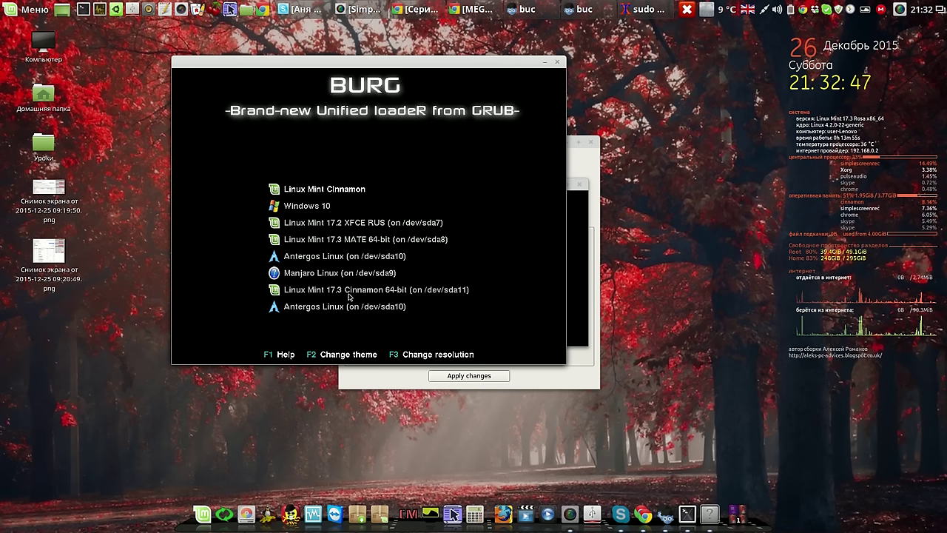
{"action": "left_click", "coordinate": [558, 63]}
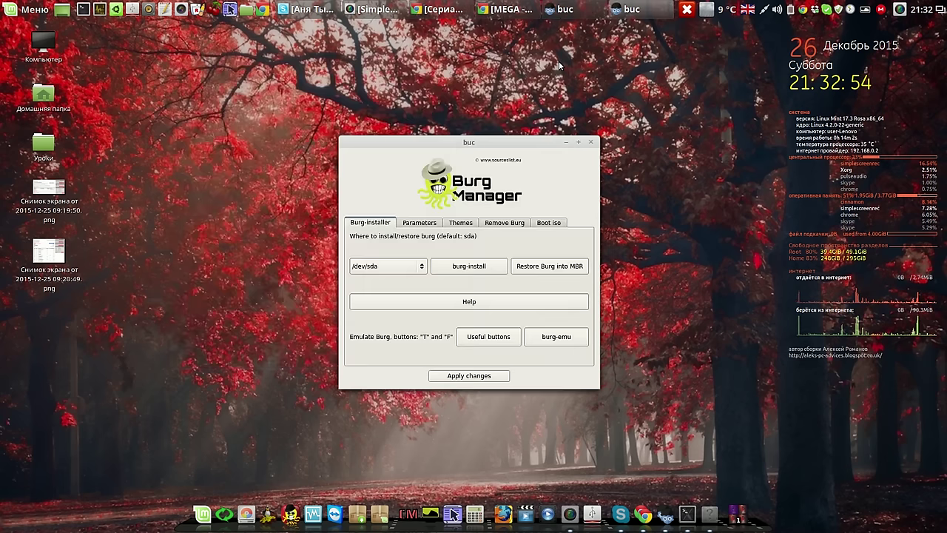
{"action": "left_click", "coordinate": [591, 142]}
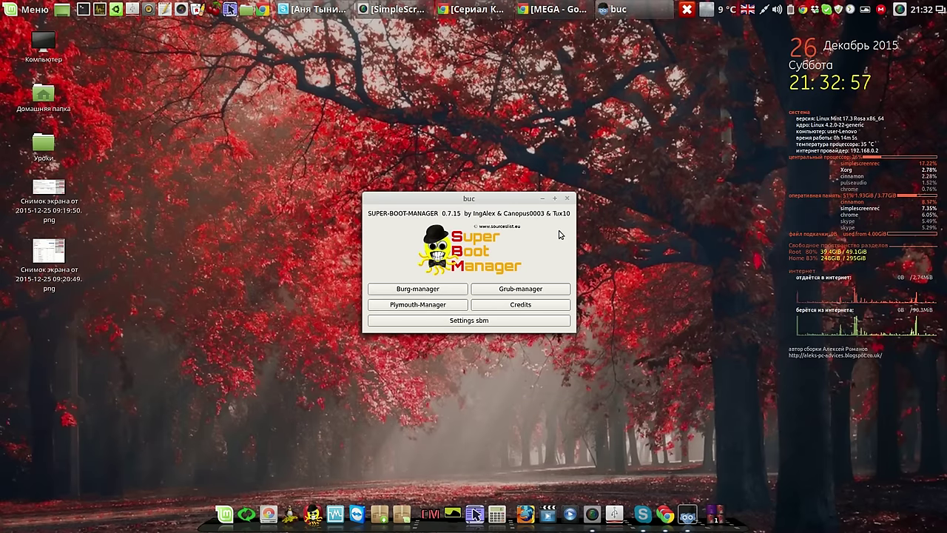
{"action": "left_click", "coordinate": [567, 199]}
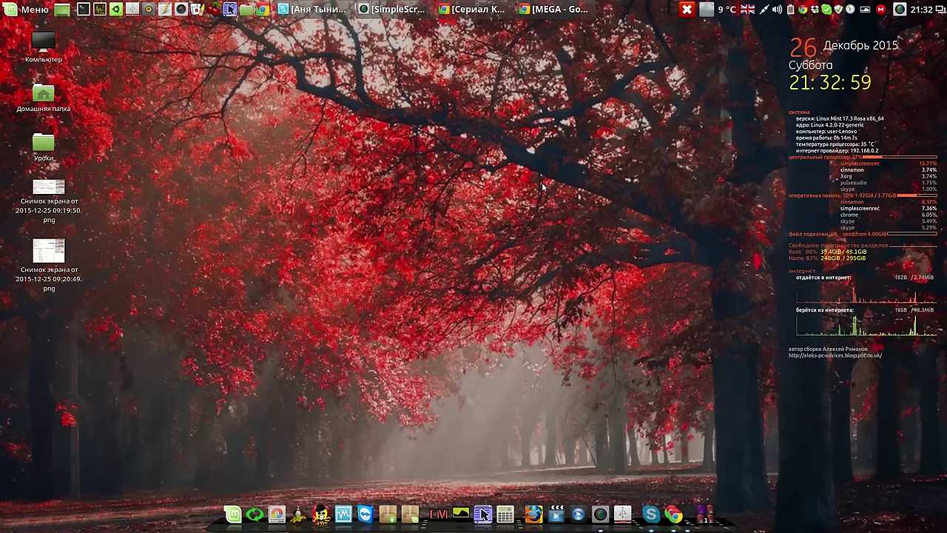
Switch to the MEGA cloud drive in Chrome, view the Менеджеры загрузки folder inside Linux программы, and close the browser window
{"action": "left_click", "coordinate": [560, 14]}
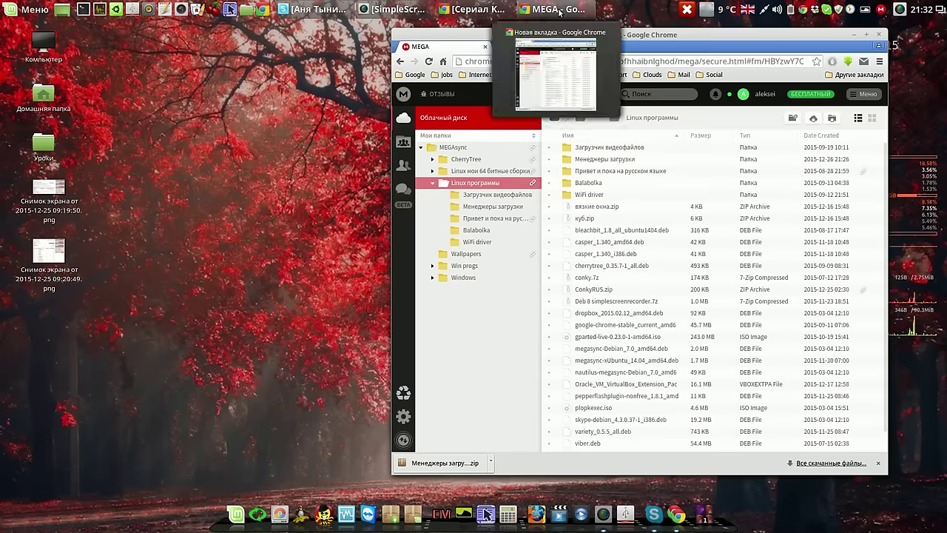
{"action": "left_click_drag", "start_coordinate": [713, 40], "coordinate": [416, 35]}
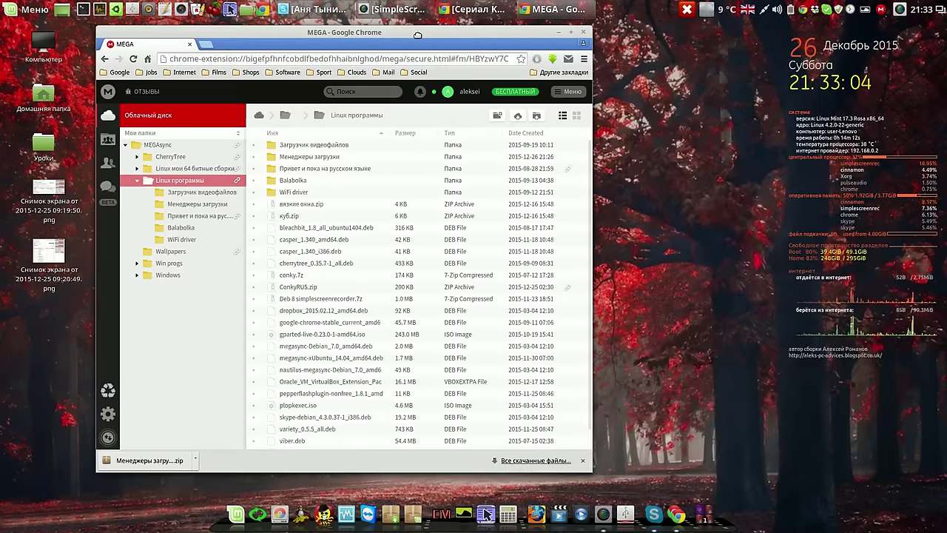
{"action": "double_click", "coordinate": [322, 157]}
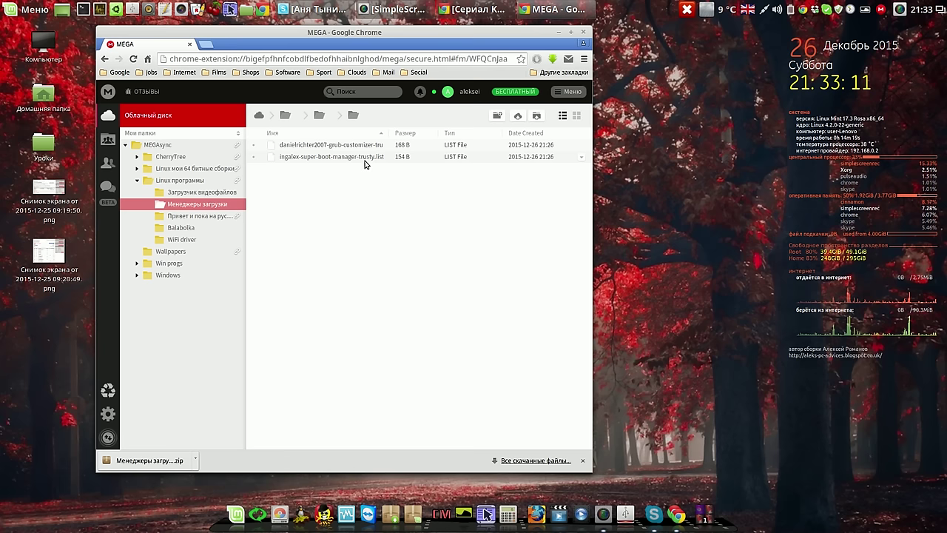
{"action": "left_click", "coordinate": [584, 33]}
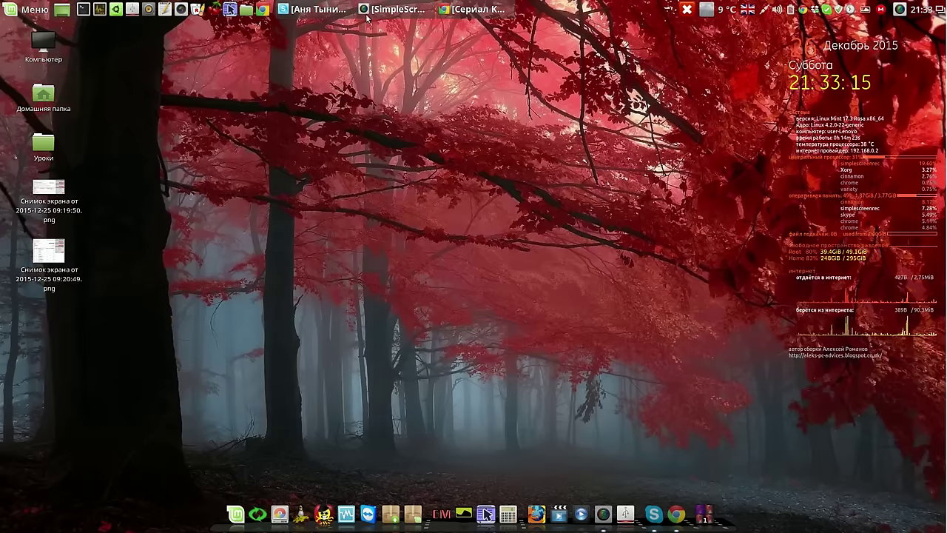
Open Krusader and restart it with root privileges by entering the account password
{"action": "left_click", "coordinate": [230, 10]}
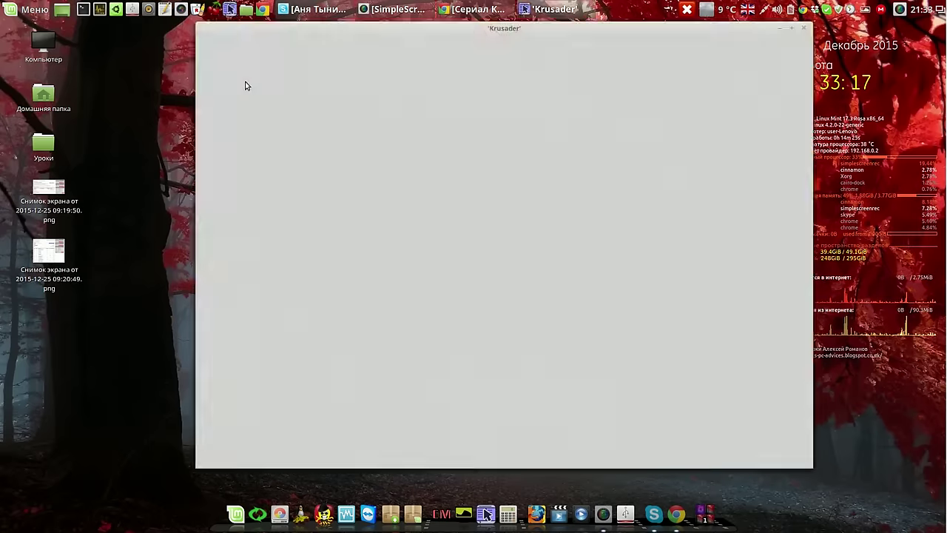
{"action": "left_click", "coordinate": [552, 55]}
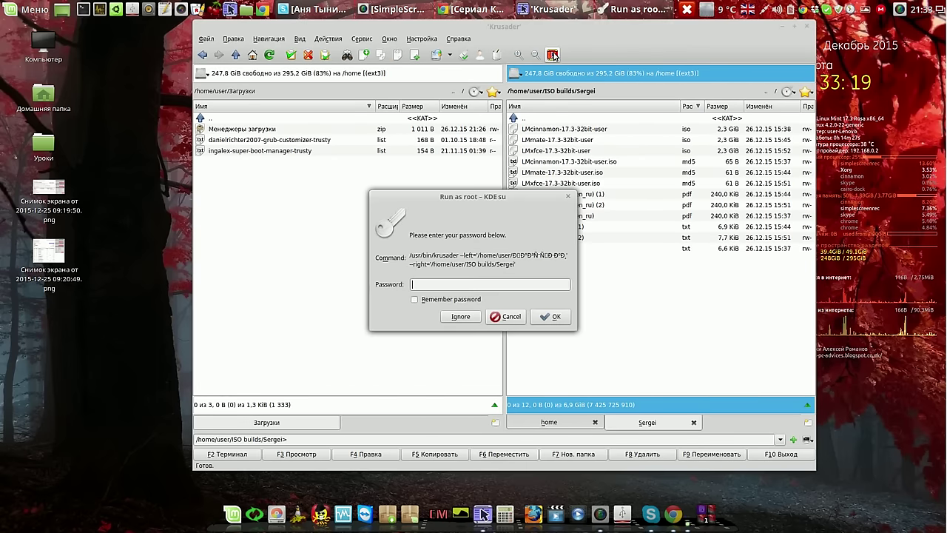
{"action": "left_click", "coordinate": [808, 27]}
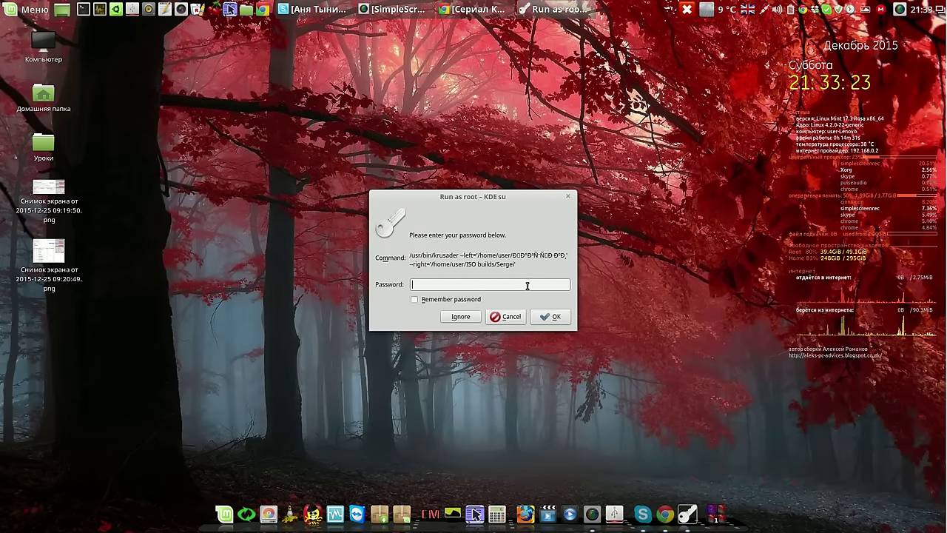
{"action": "type", "text": "*"}
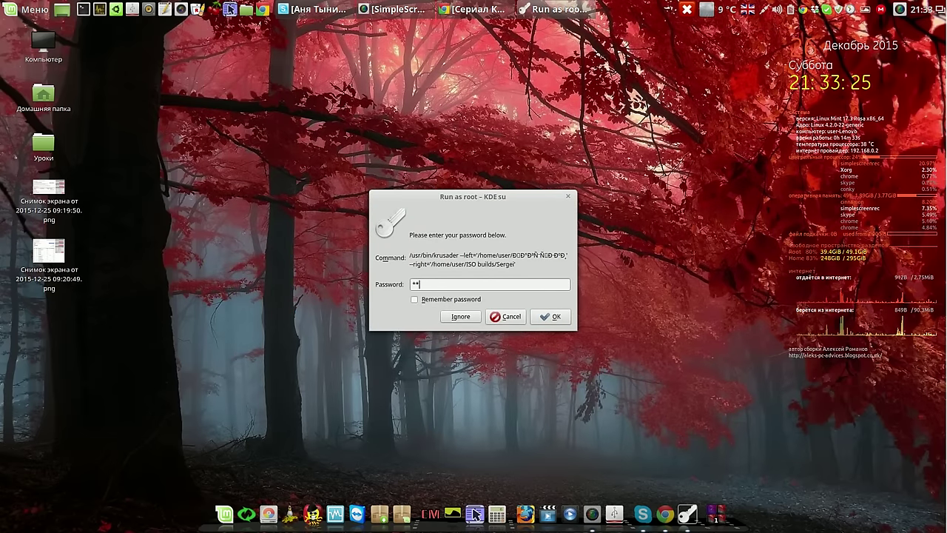
{"action": "key", "text": "Return"}
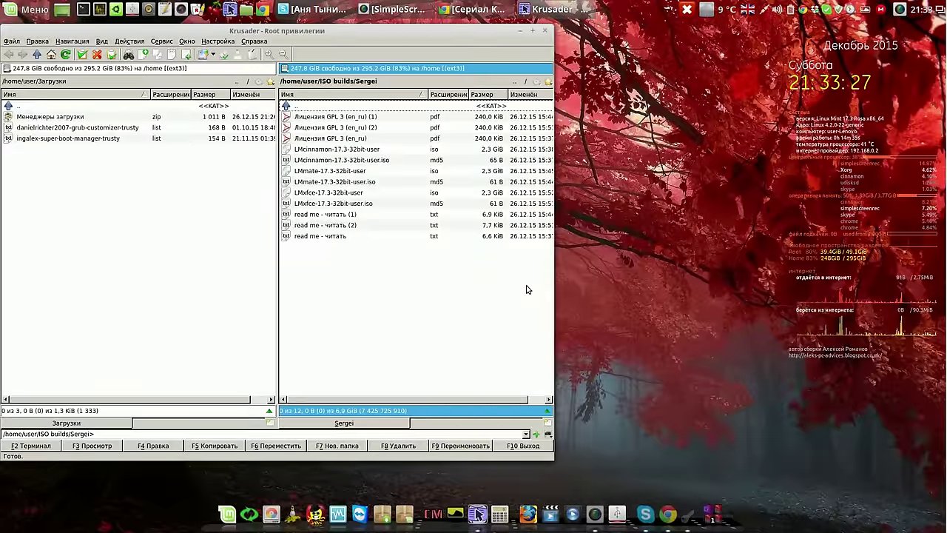
{"action": "left_click_drag", "start_coordinate": [478, 37], "coordinate": [564, 41]}
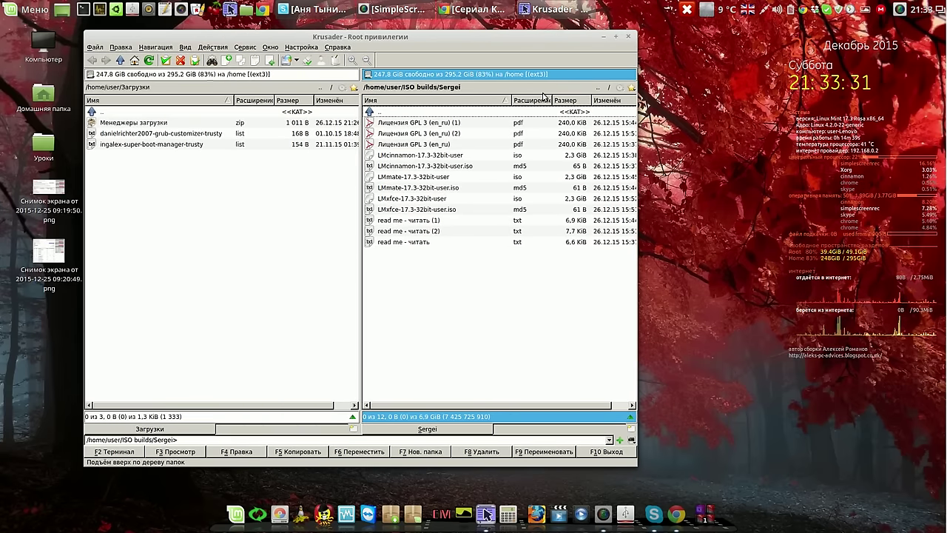
Bring the second file pane to the /home/user/Загрузки folder
{"action": "left_click", "coordinate": [598, 87]}
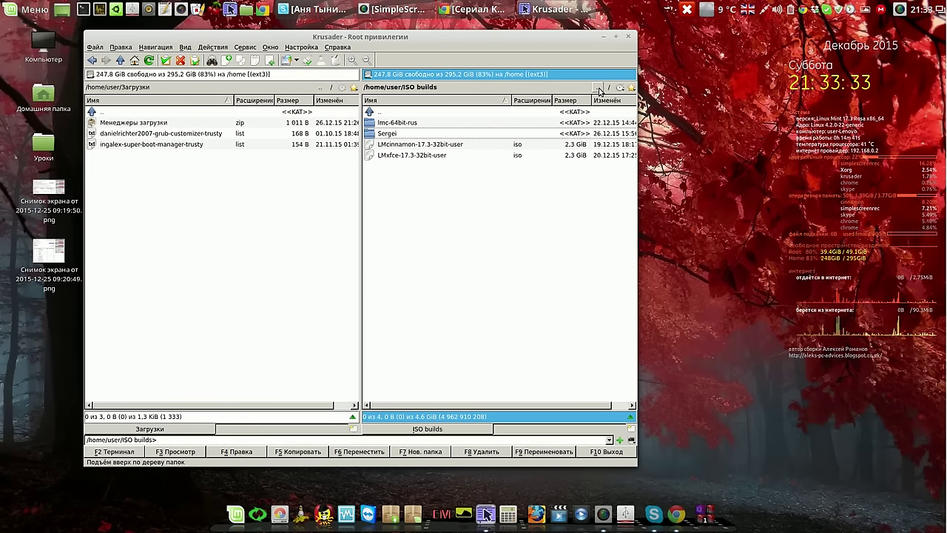
{"action": "left_click", "coordinate": [599, 87]}
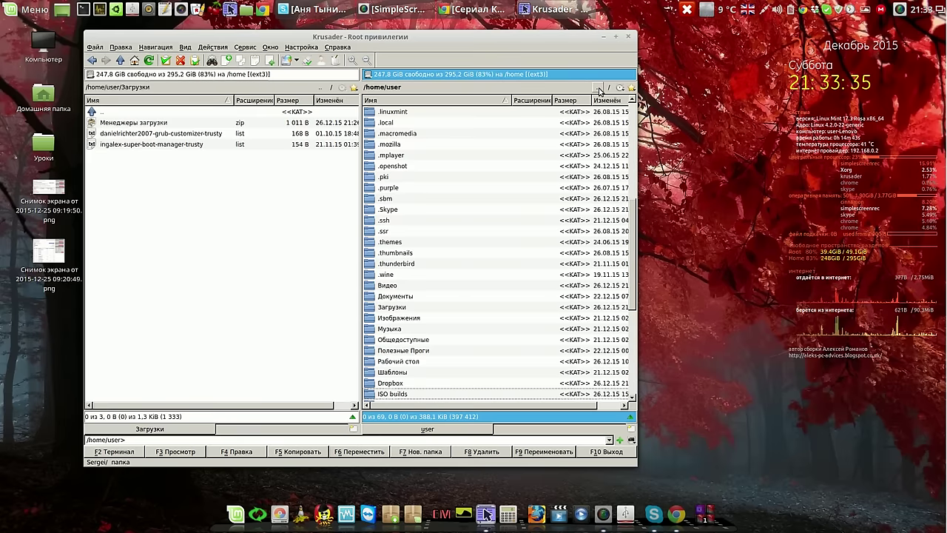
{"action": "double_click", "coordinate": [398, 308]}
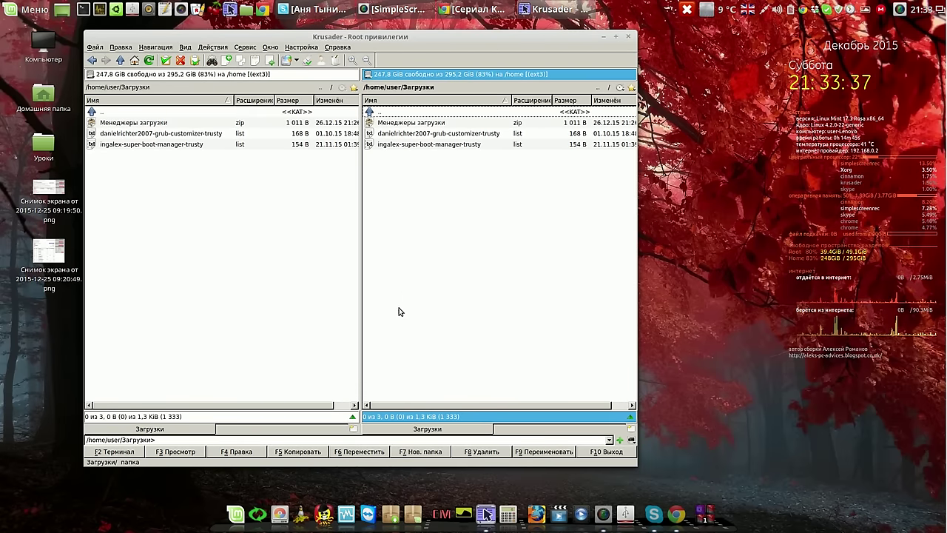
Bring the first file pane to the /etc/apt/sources.list.d folder
{"action": "left_click", "coordinate": [200, 175]}
{"action": "left_click", "coordinate": [331, 88]}
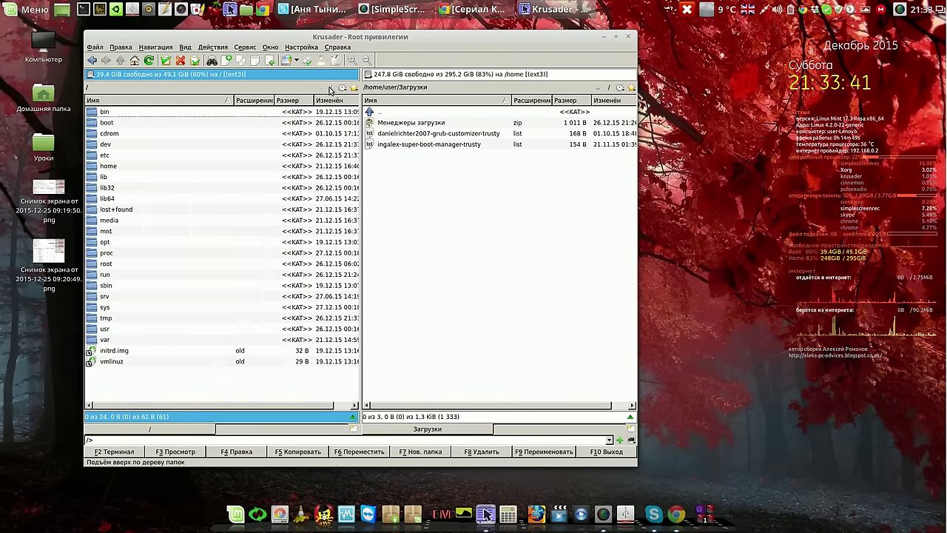
{"action": "double_click", "coordinate": [94, 155]}
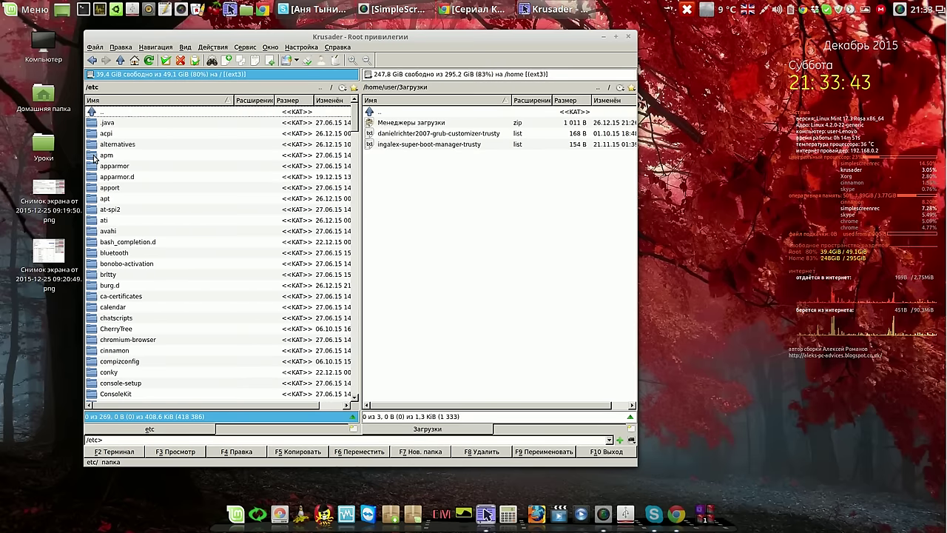
{"action": "double_click", "coordinate": [92, 199]}
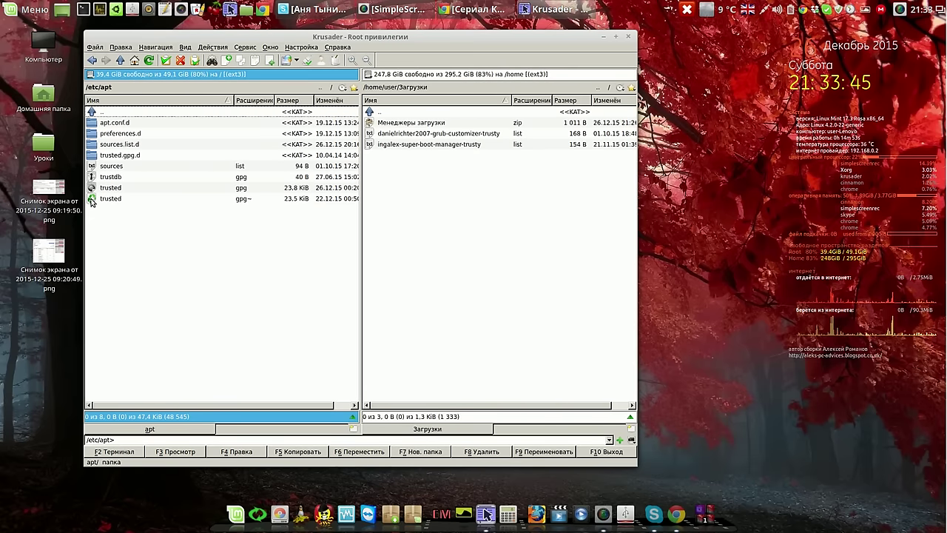
{"action": "double_click", "coordinate": [94, 146]}
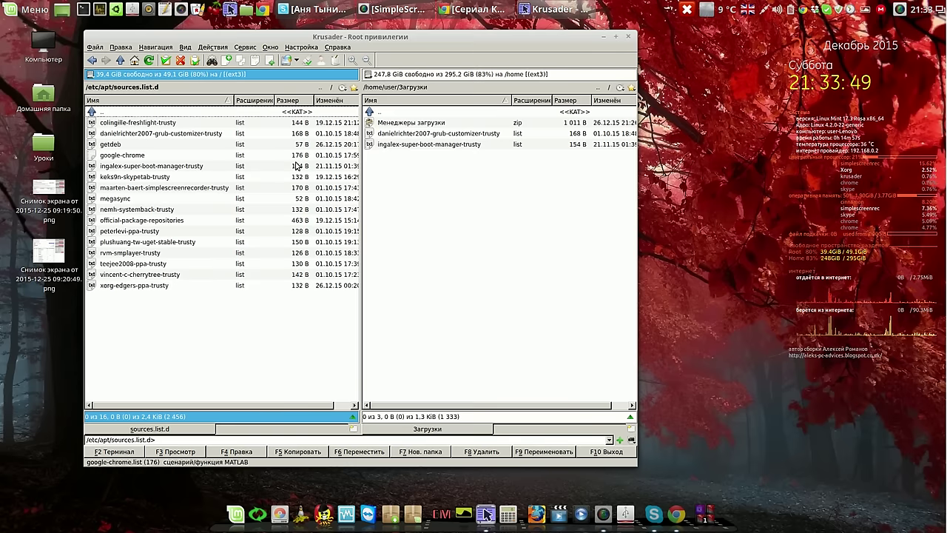
Select both .list files in the Загрузки folder, start copying them to /etc/apt/sources.list.d/, and cancel the copy
{"action": "left_click", "coordinate": [413, 136]}
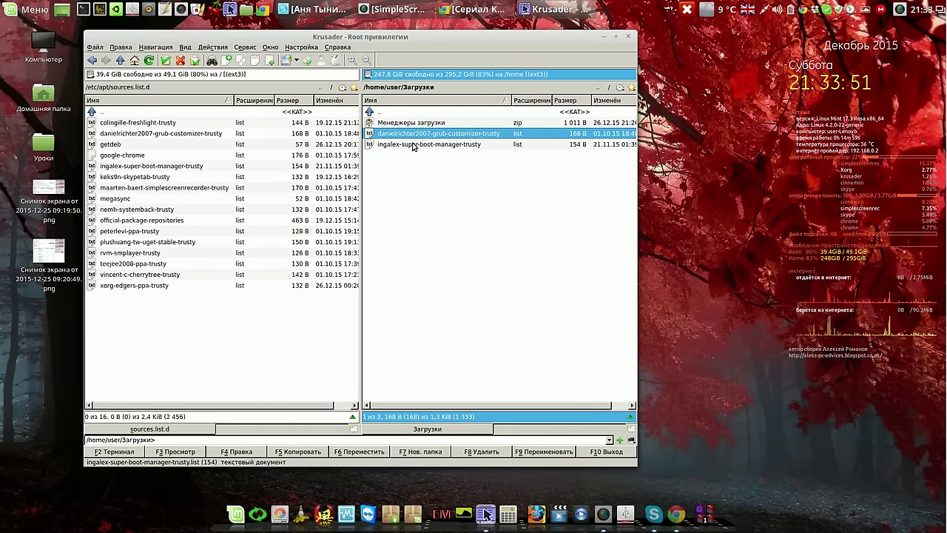
{"action": "left_click", "coordinate": [413, 144]}
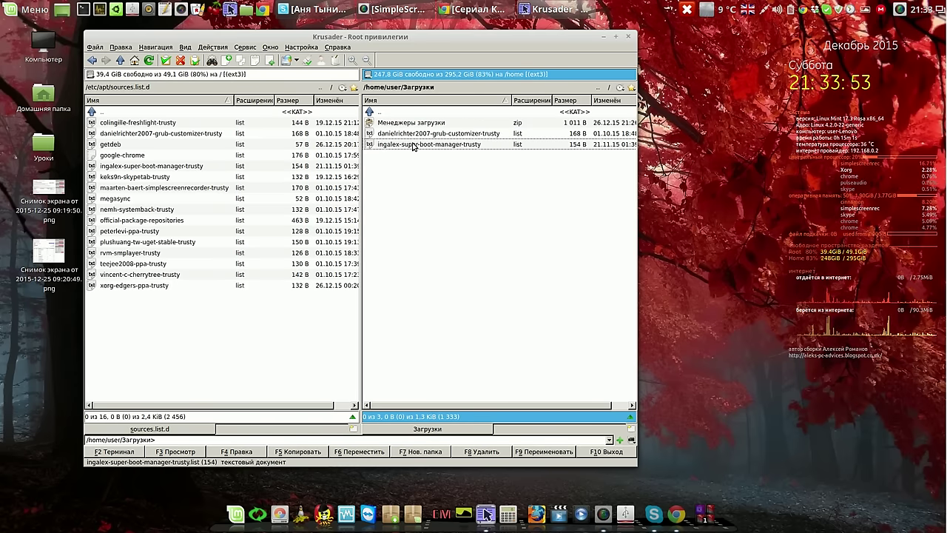
{"action": "key", "text": "shift+Up"}
{"action": "key", "text": "shift+Up"}
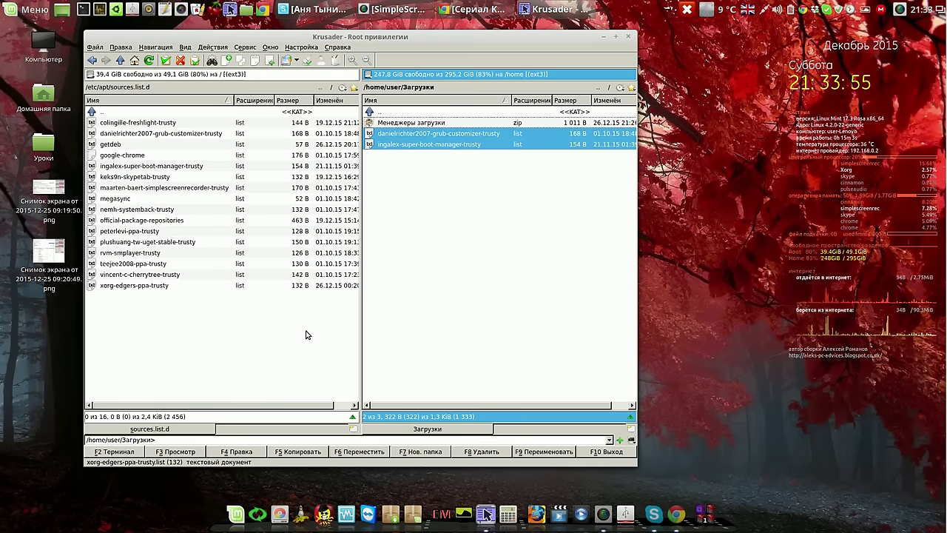
{"action": "left_click", "coordinate": [296, 452]}
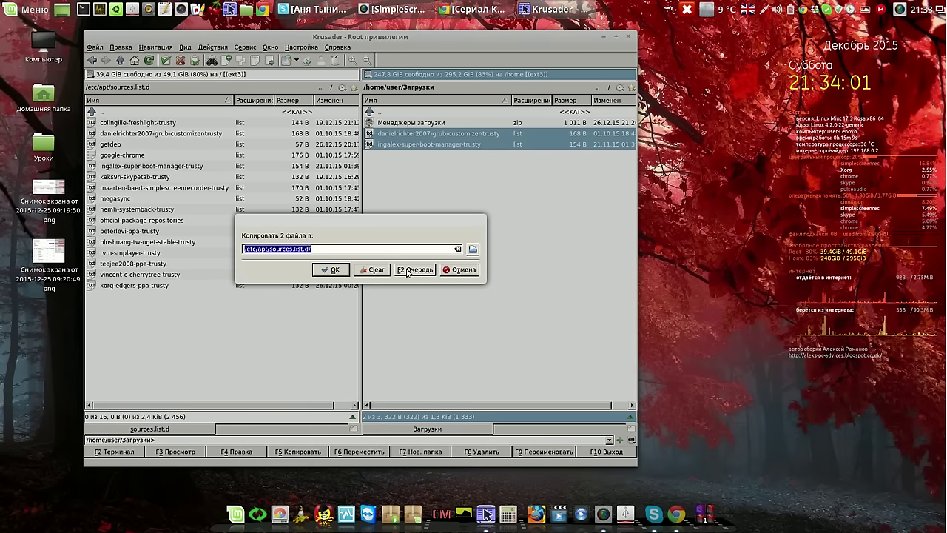
{"action": "left_click", "coordinate": [464, 271]}
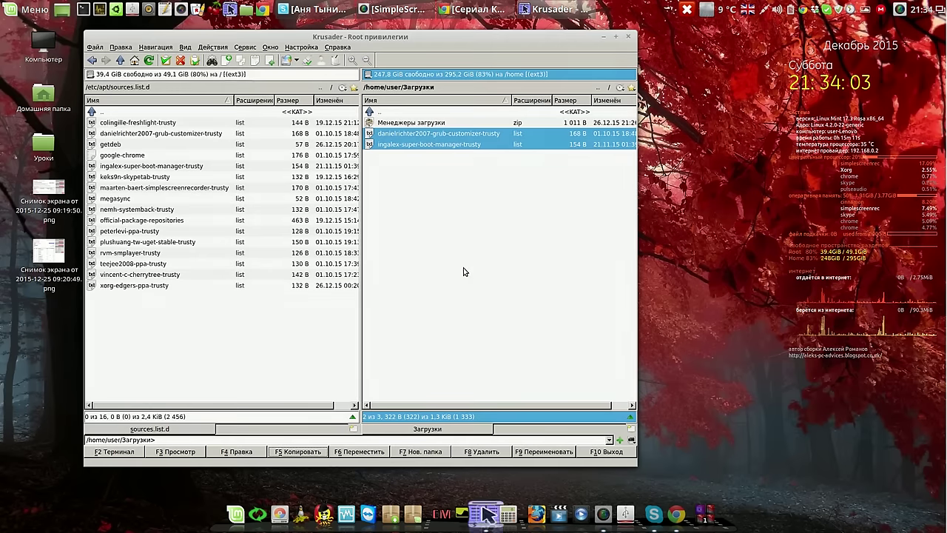
Check the access permissions and ownership of the grub-customizer-trusty list file in /etc/apt/sources.list.d, and close its properties unchanged
{"action": "right_click", "coordinate": [169, 134]}
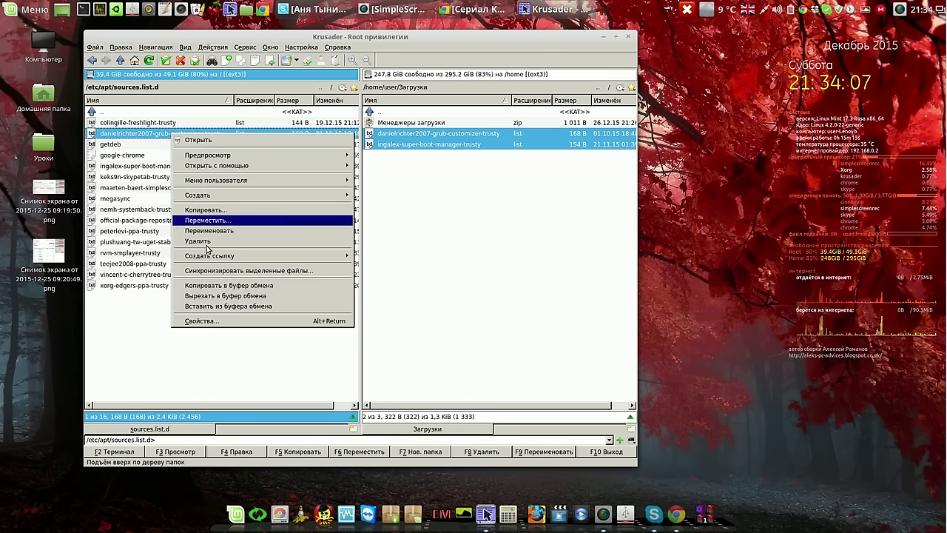
{"action": "left_click", "coordinate": [211, 321]}
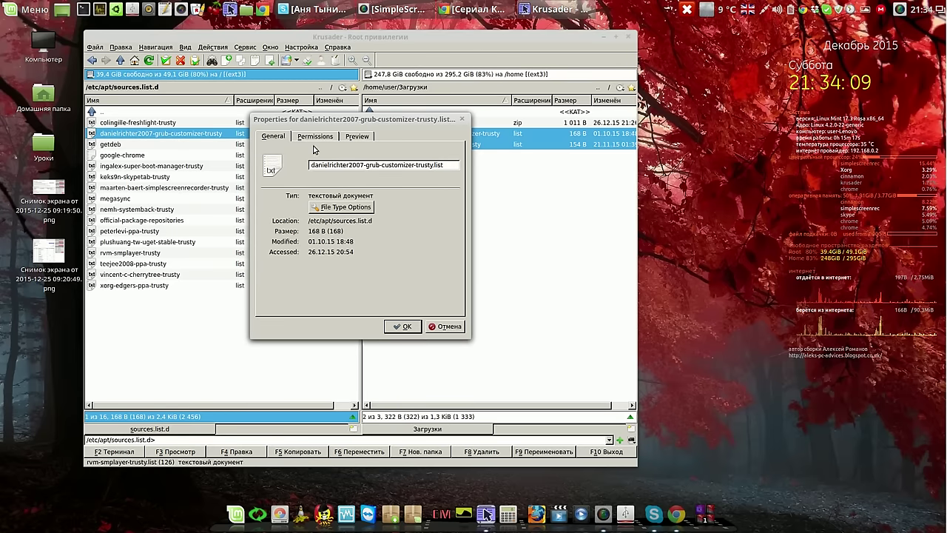
{"action": "left_click", "coordinate": [316, 137]}
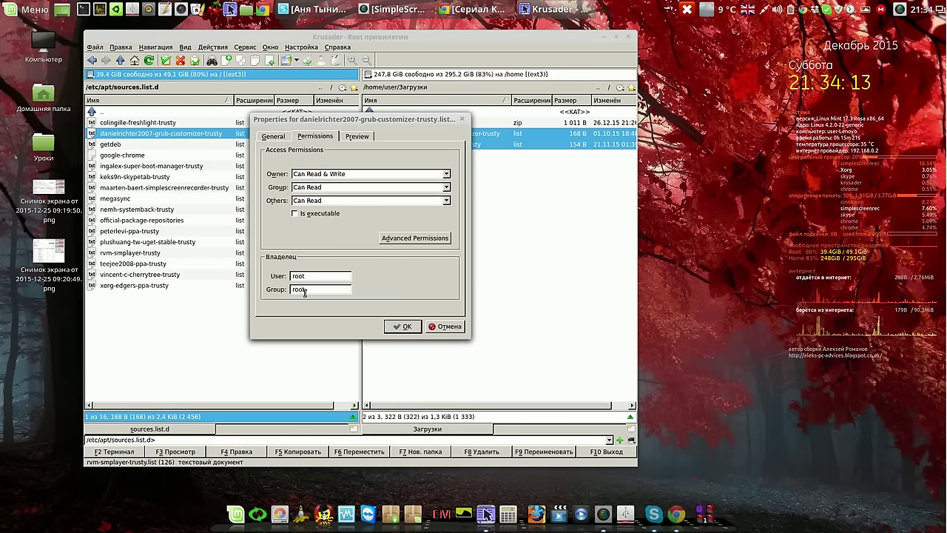
{"action": "left_click", "coordinate": [449, 327]}
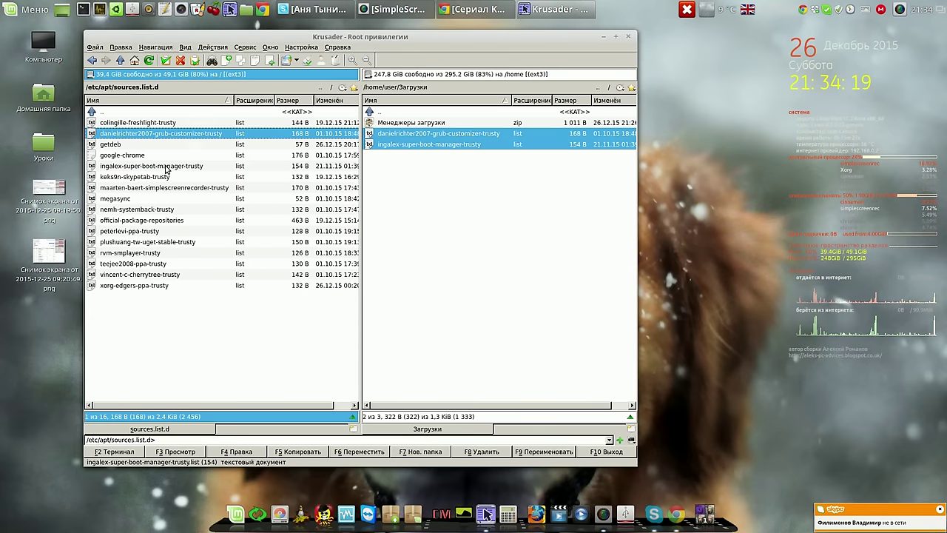
Check the access permissions and ownership of the super-boot-manager-trusty list file in /etc/apt/sources.list.d, and close its properties unchanged
{"action": "left_click", "coordinate": [167, 168]}
{"action": "right_click", "coordinate": [167, 168]}
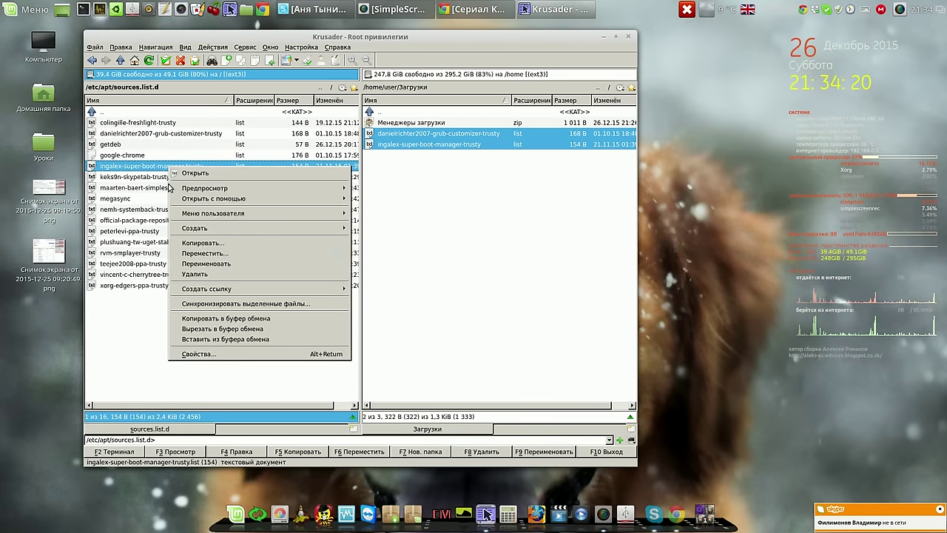
{"action": "left_click", "coordinate": [191, 353]}
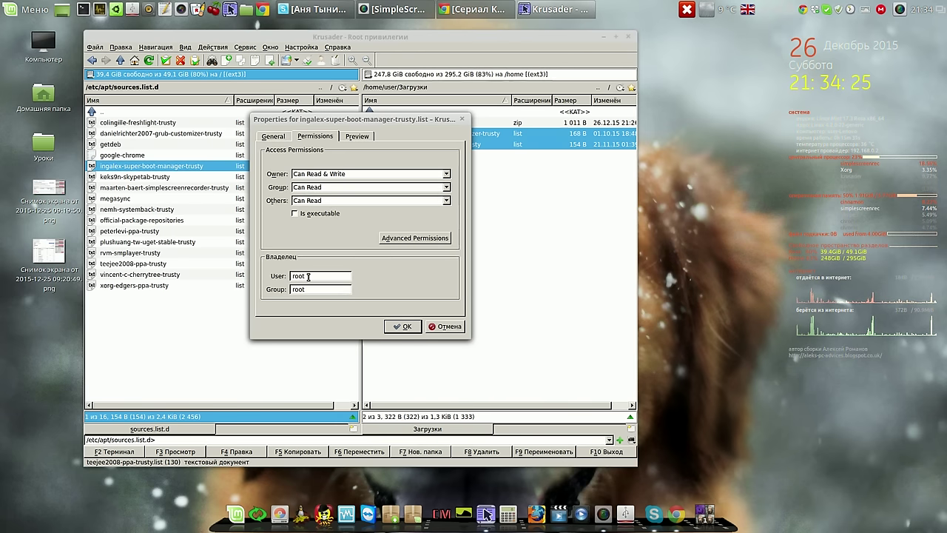
{"action": "left_click", "coordinate": [450, 327]}
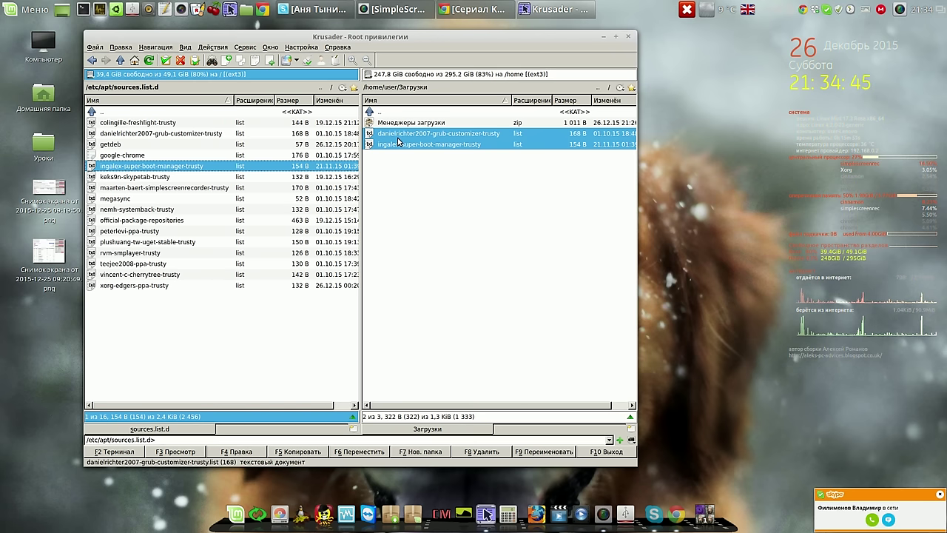
Close the Krusader window running with root privileges
{"action": "left_click", "coordinate": [629, 39]}
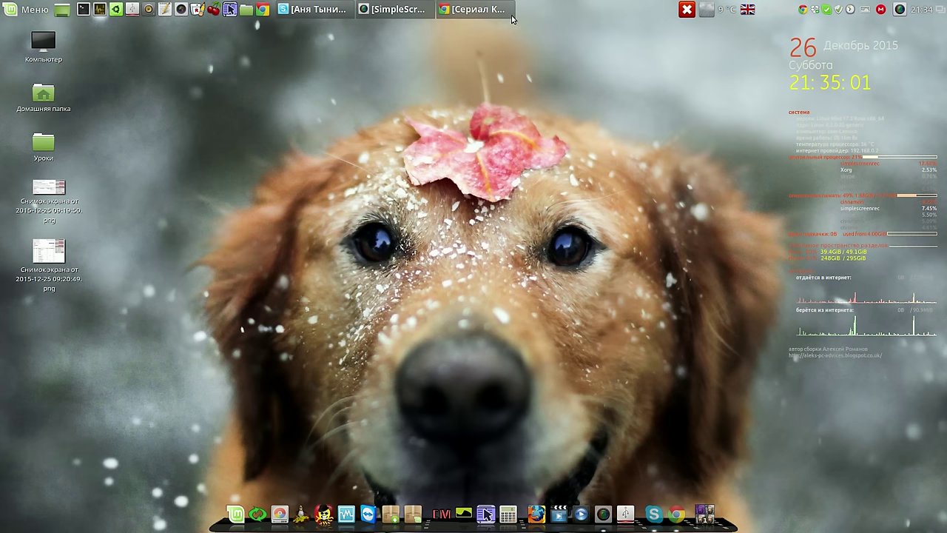
{"action": "right_click", "coordinate": [901, 10]}
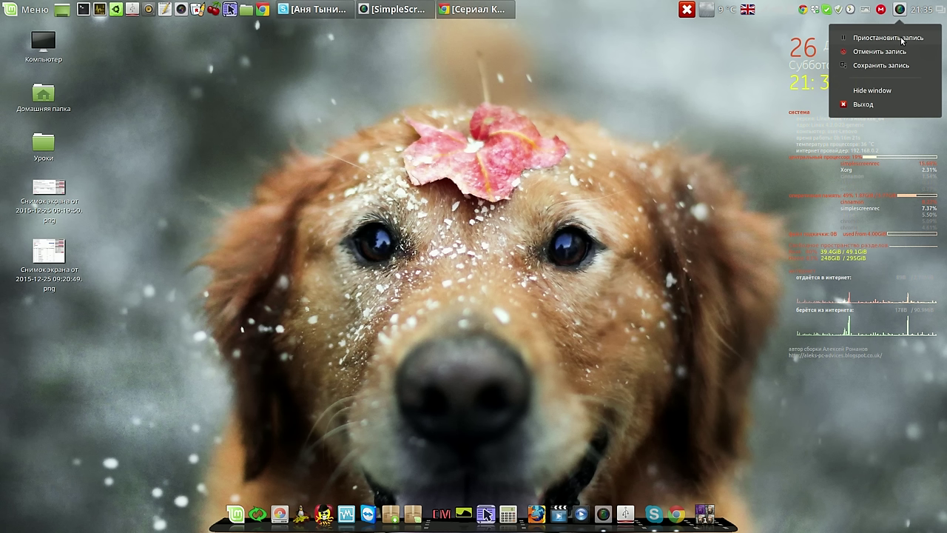